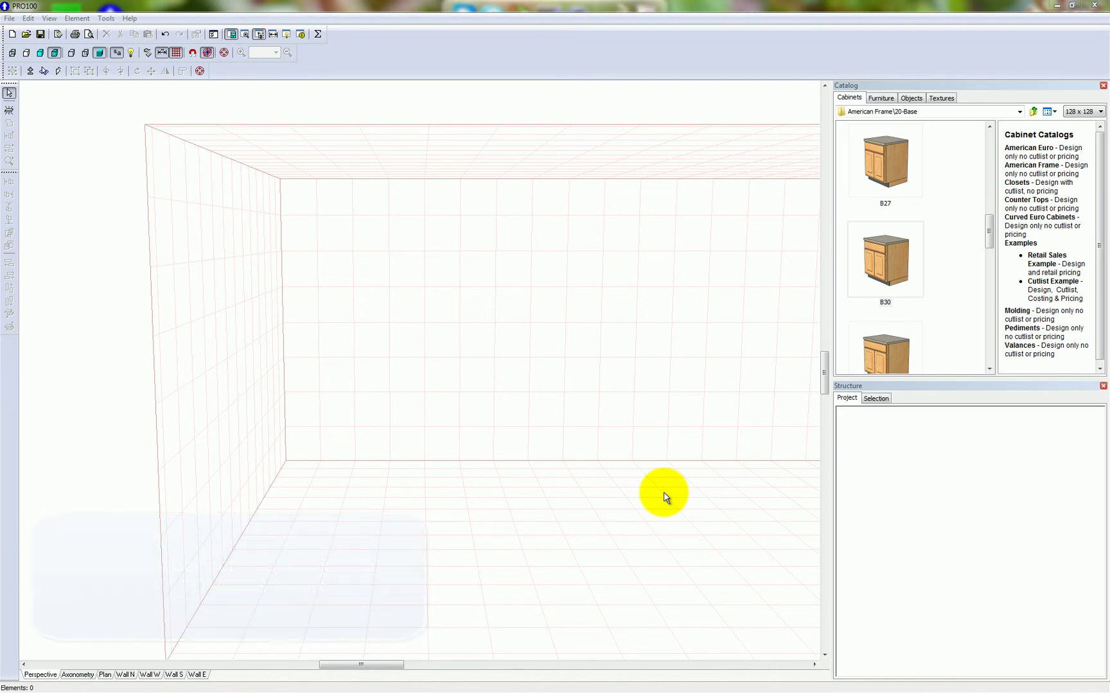
# - Select the B30 thumbnail in the American Frame\20-Base cabinet catalog
pyautogui.click(889, 265)
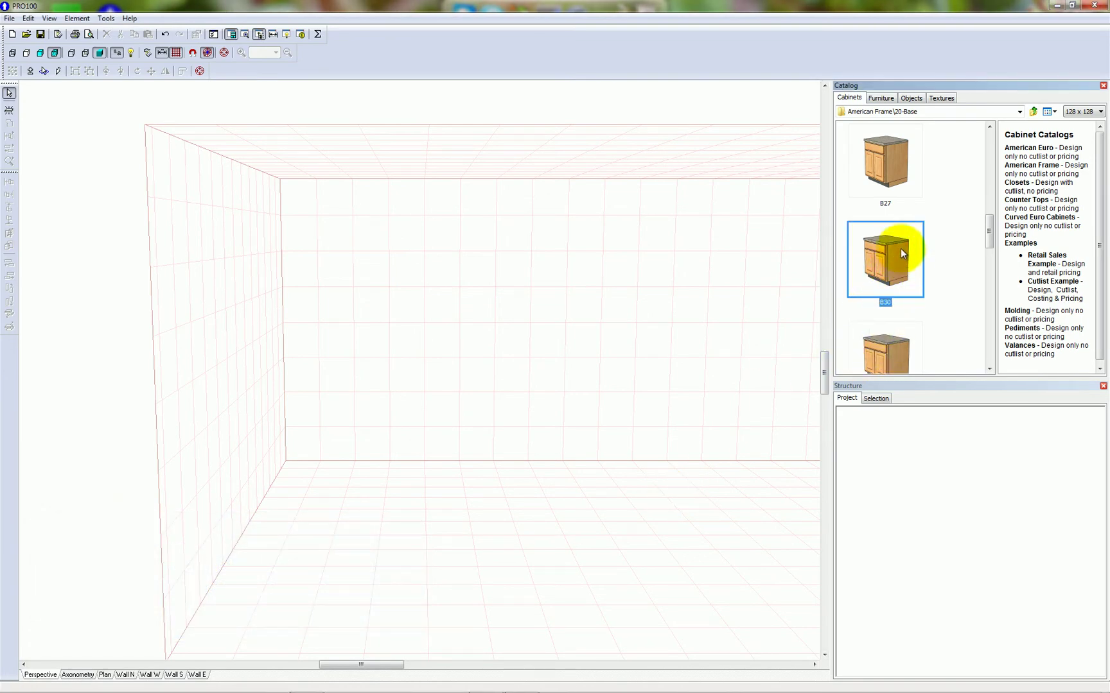
# - Drop the B30 cabinet (30" x 36" x 25") into the centre of the room
pyautogui.moveTo(901, 252); pyautogui.dragTo(511, 350)
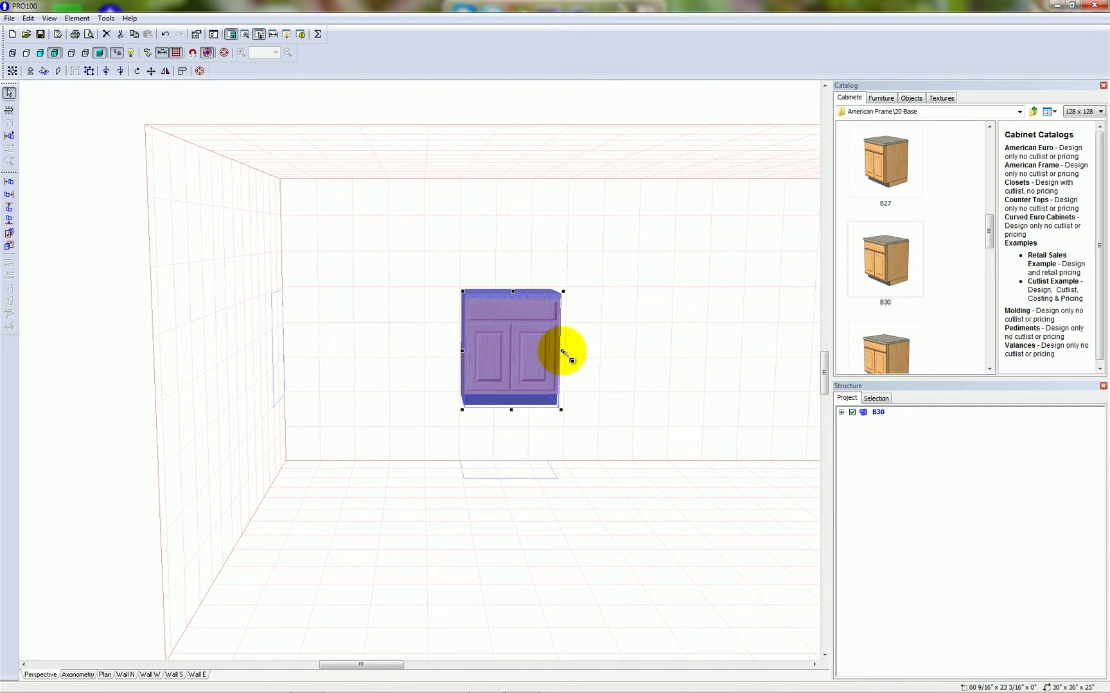
# - Drag the B30's right handle out to about 72 11/16" wide, then reselect it
pyautogui.moveTo(563, 352); pyautogui.dragTo(732, 339)
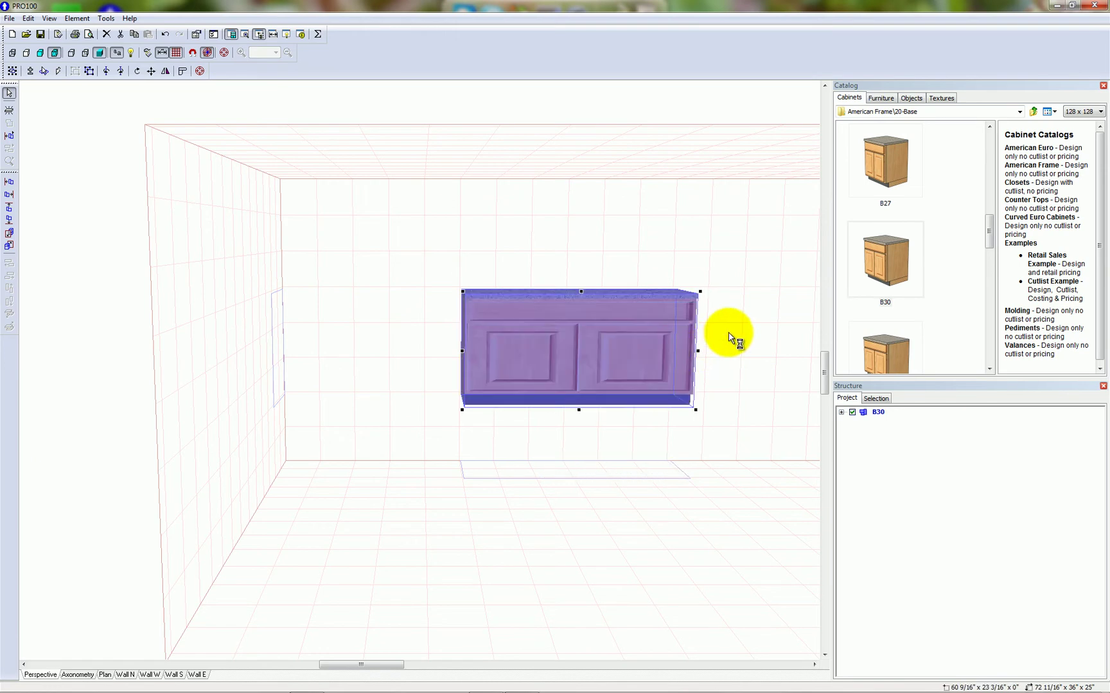
pyautogui.click(733, 346)
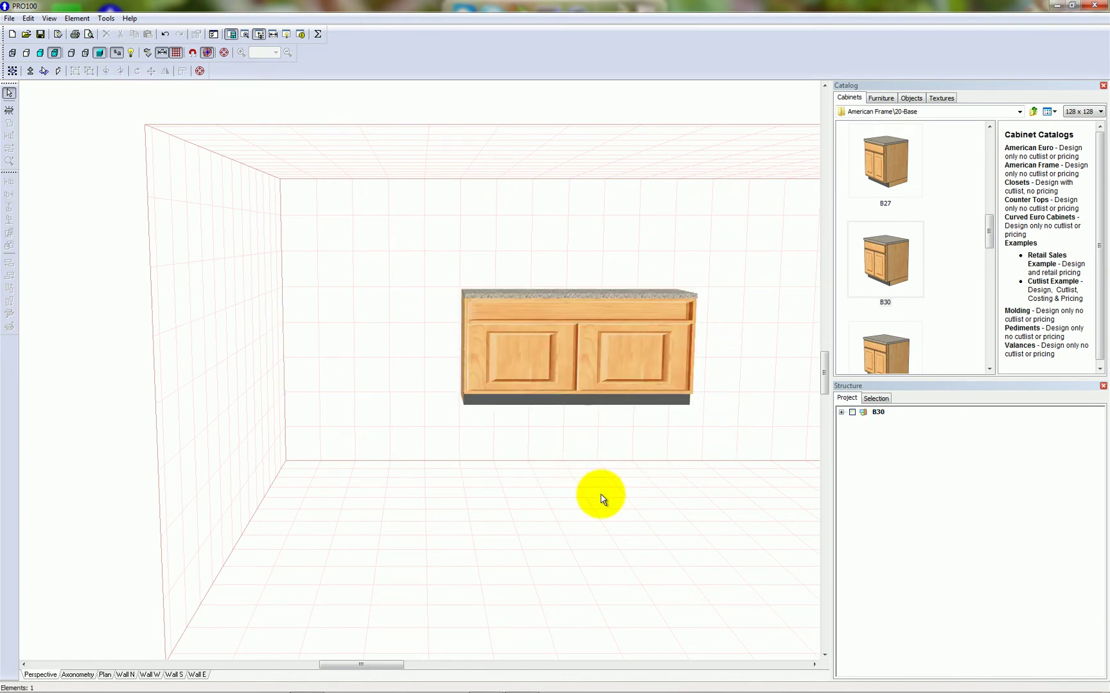
pyautogui.click(546, 336)
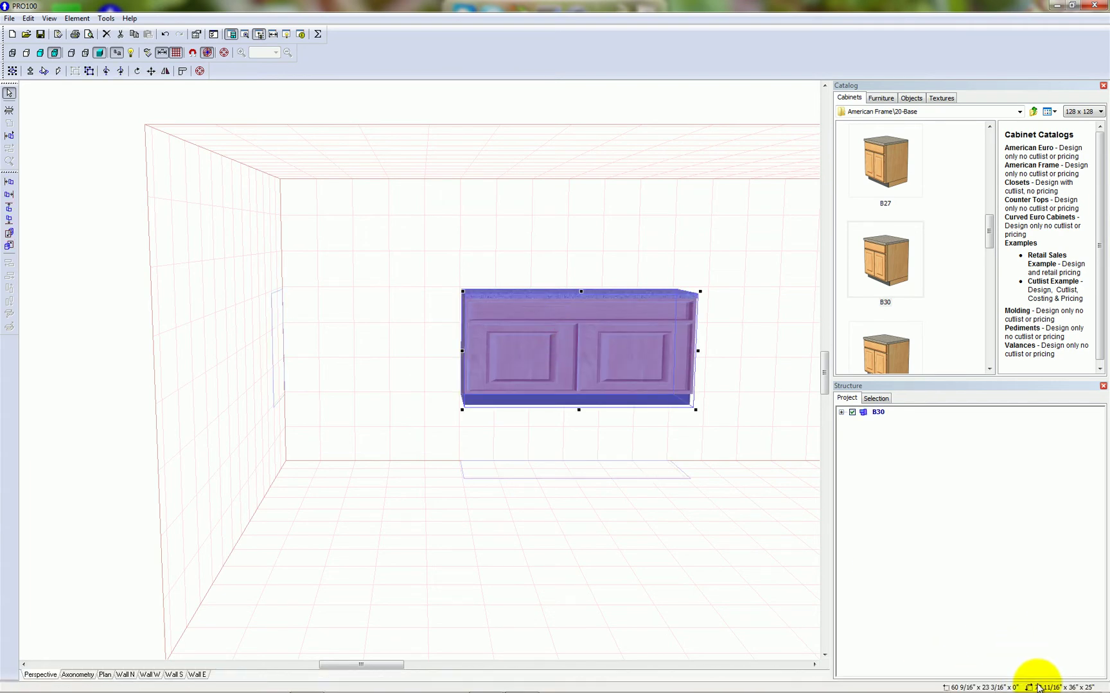
# - Undo the widening with Edit > Undo, restoring the 30" width, and deselect the cabinet
pyautogui.click(28, 18)
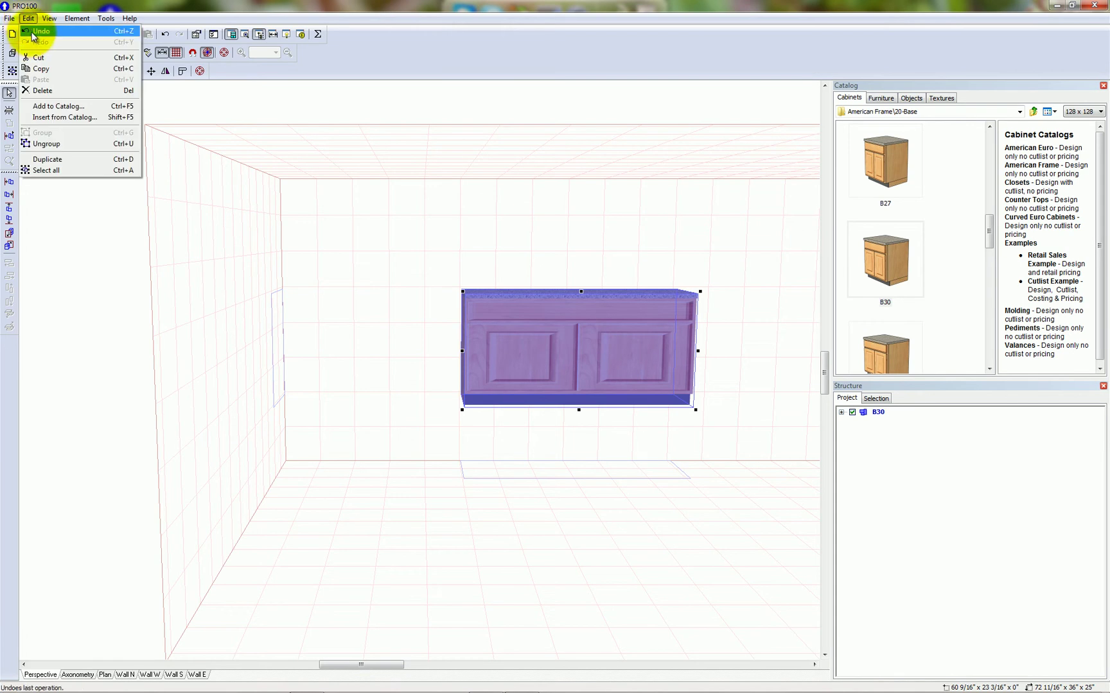
pyautogui.click(31, 32)
pyautogui.click(340, 245)
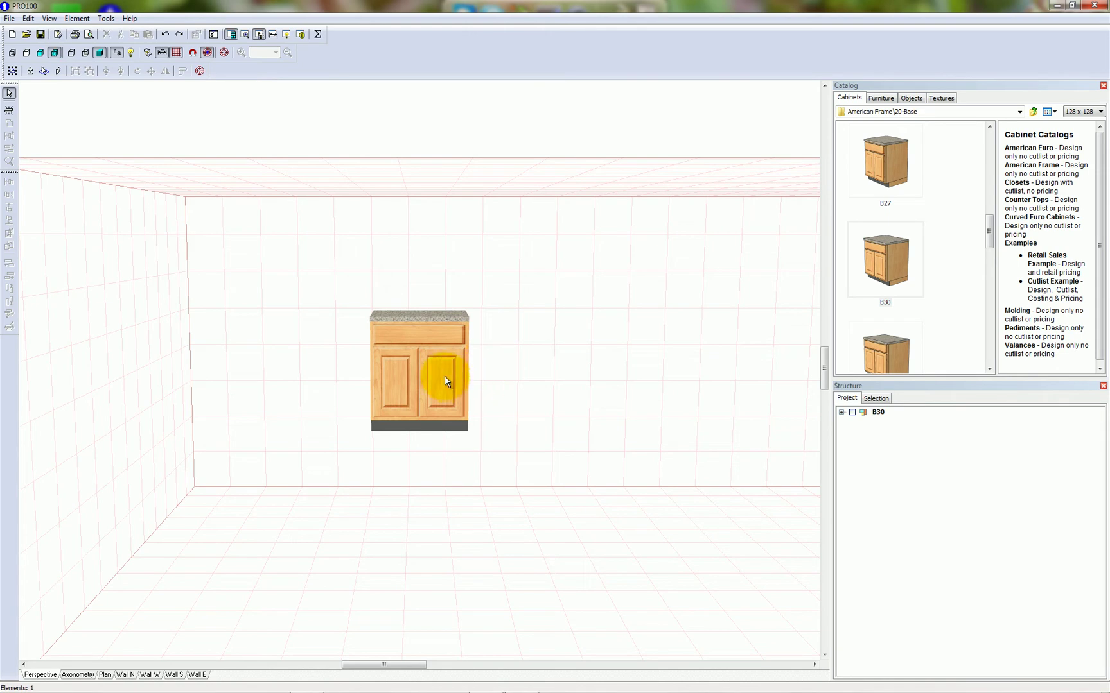
pyautogui.rightClick(431, 345)
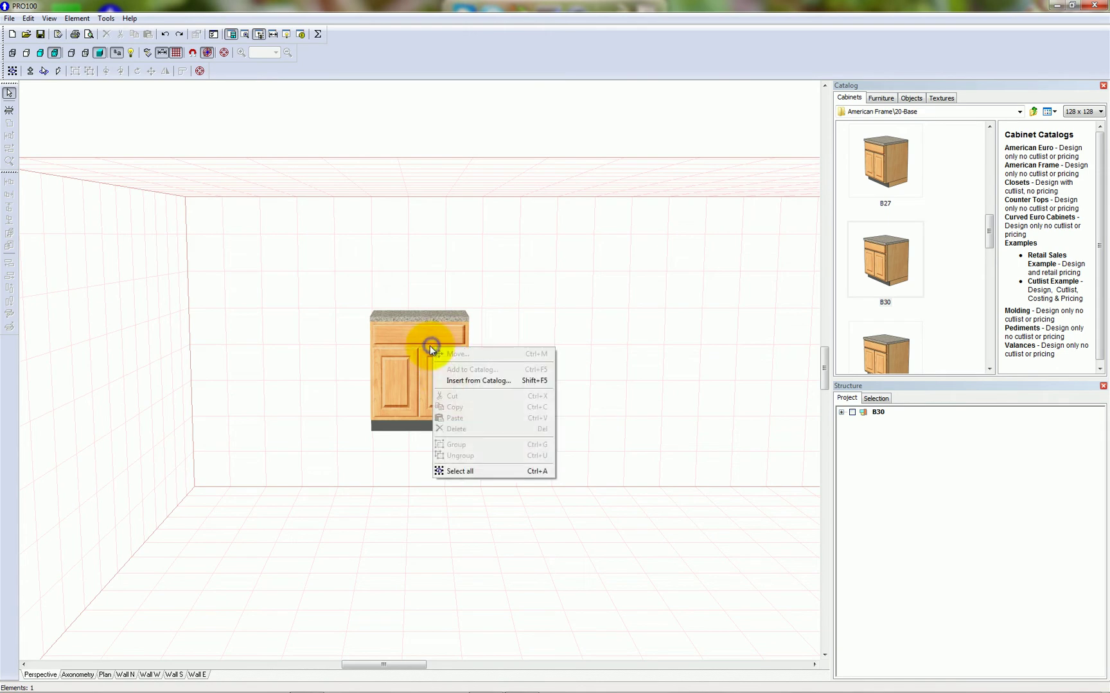
pyautogui.click(411, 334)
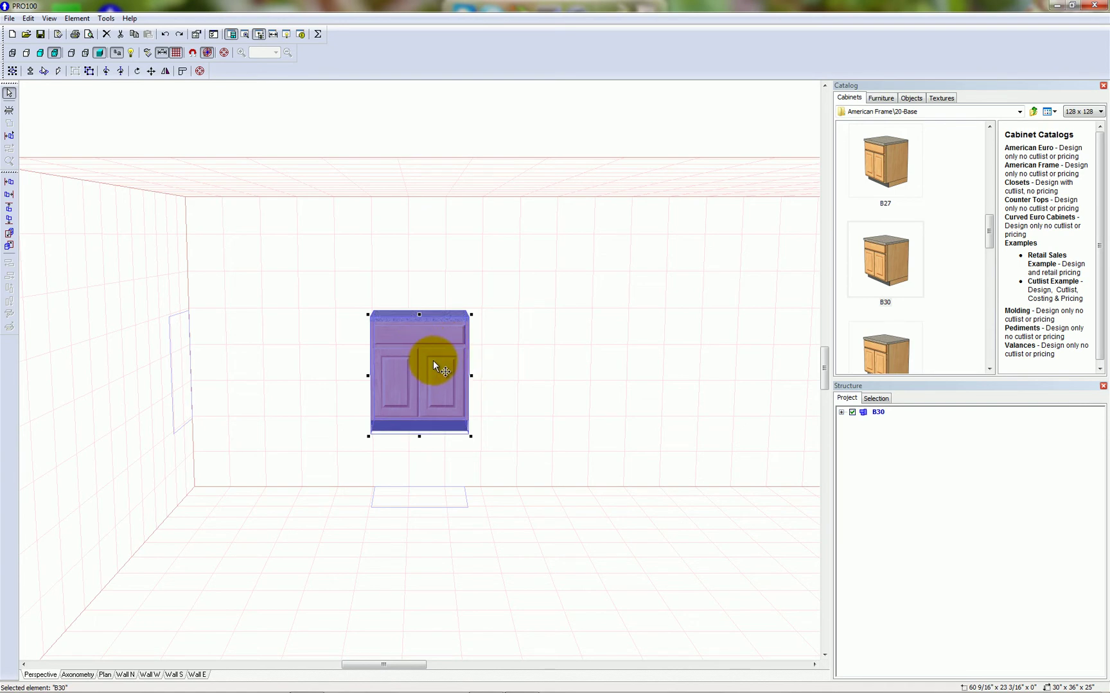
pyautogui.rightClick(433, 341)
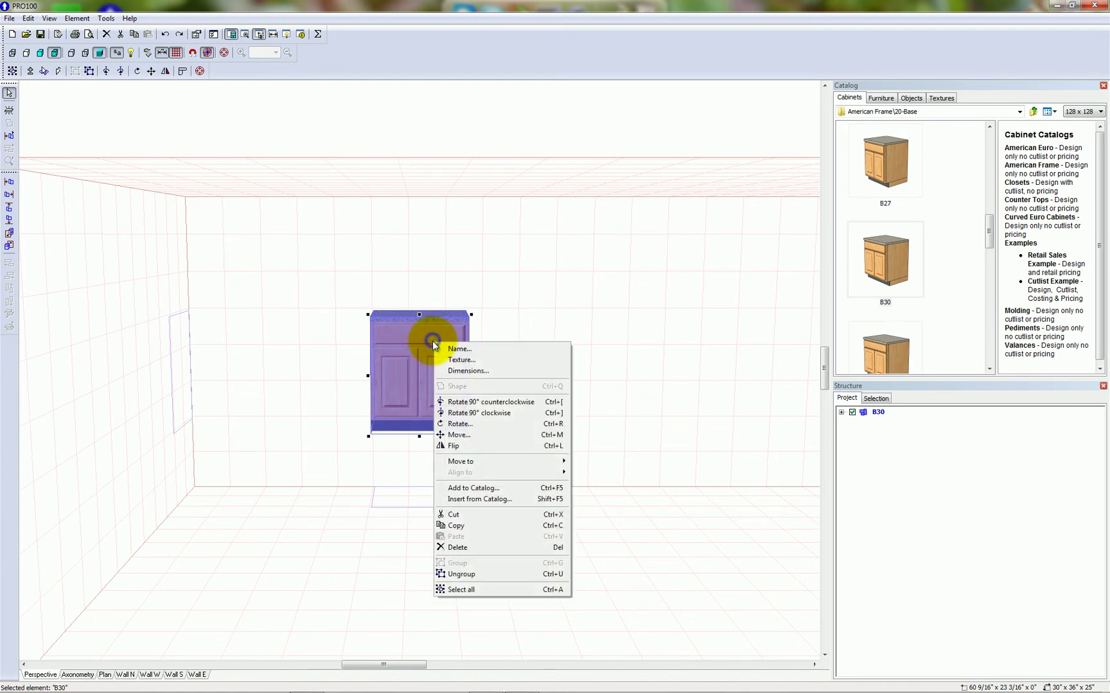
pyautogui.click(483, 372)
pyautogui.click(695, 426)
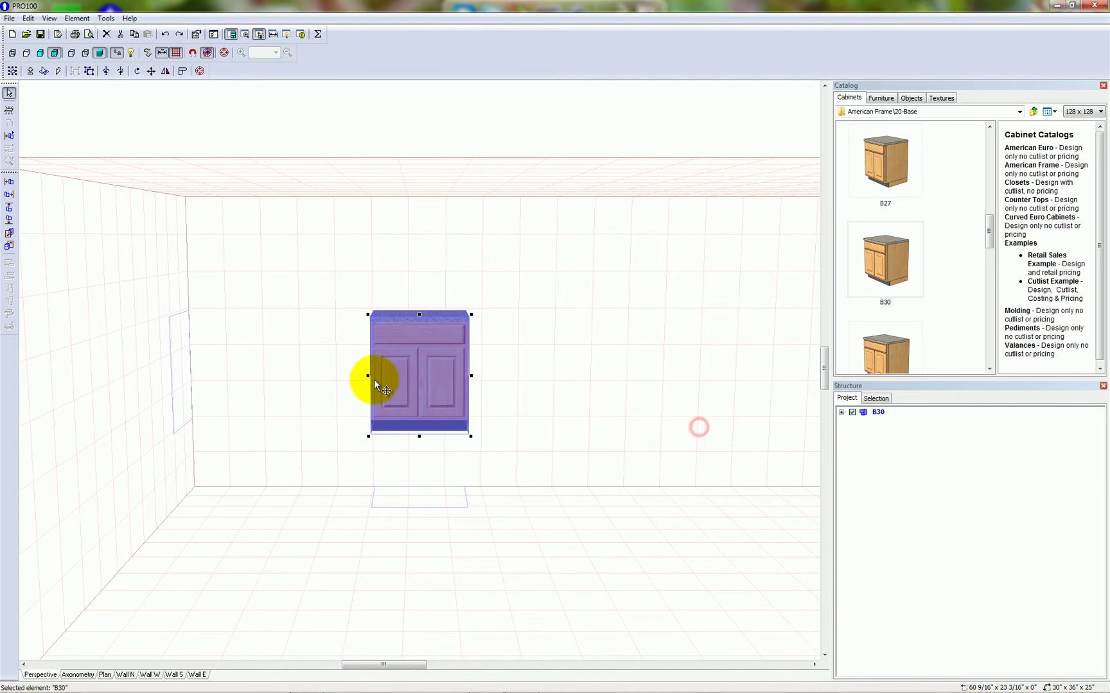
# - Enter Width 45 in the cabinet's Dimensions settings, apply it and confirm
pyautogui.doubleClick(415, 358)
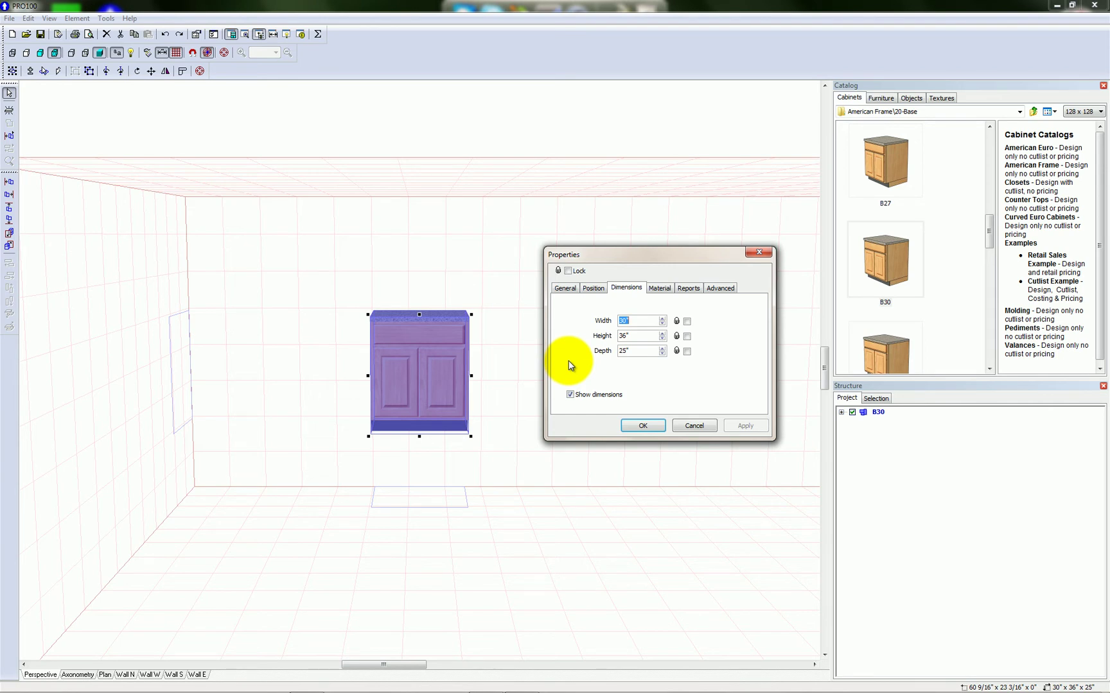
pyautogui.write('45')
pyautogui.click(746, 429)
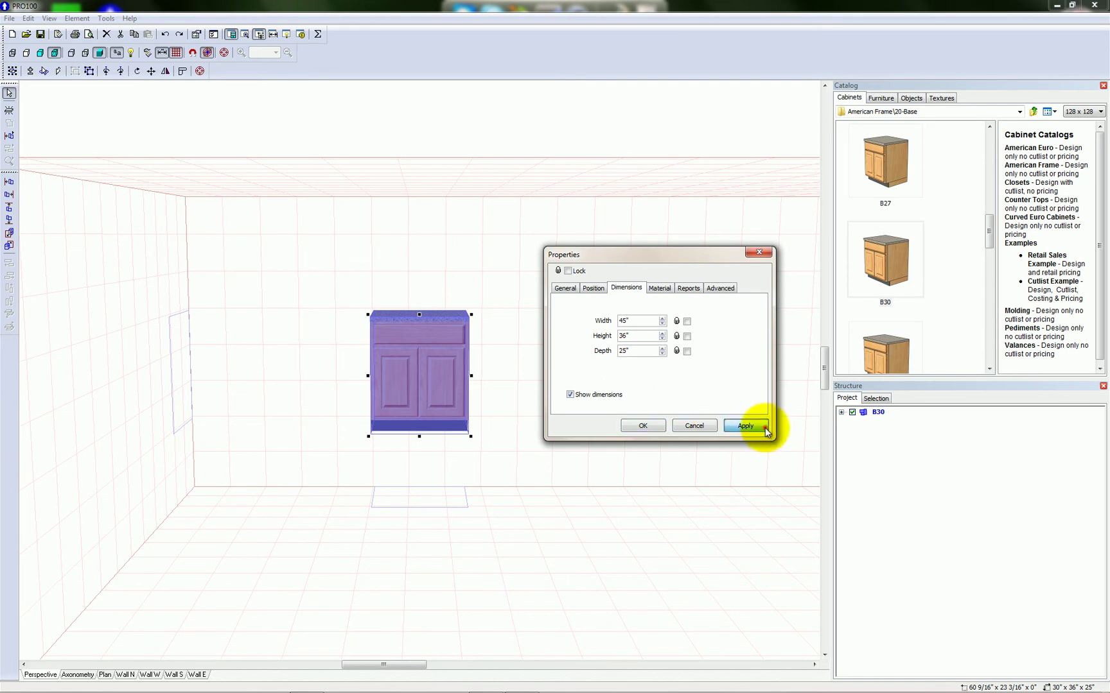
pyautogui.click(644, 427)
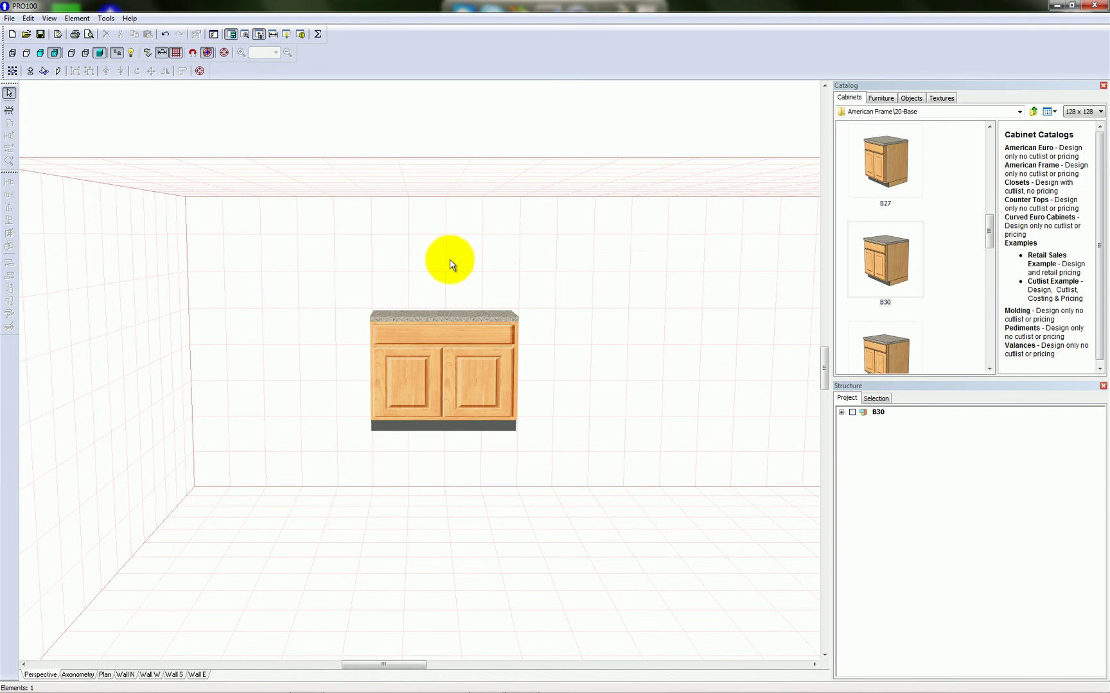
# - Undo twice to restore the 30" width, then orbit the room to view the cabinet angled
pyautogui.click(29, 19)
pyautogui.click(38, 32)
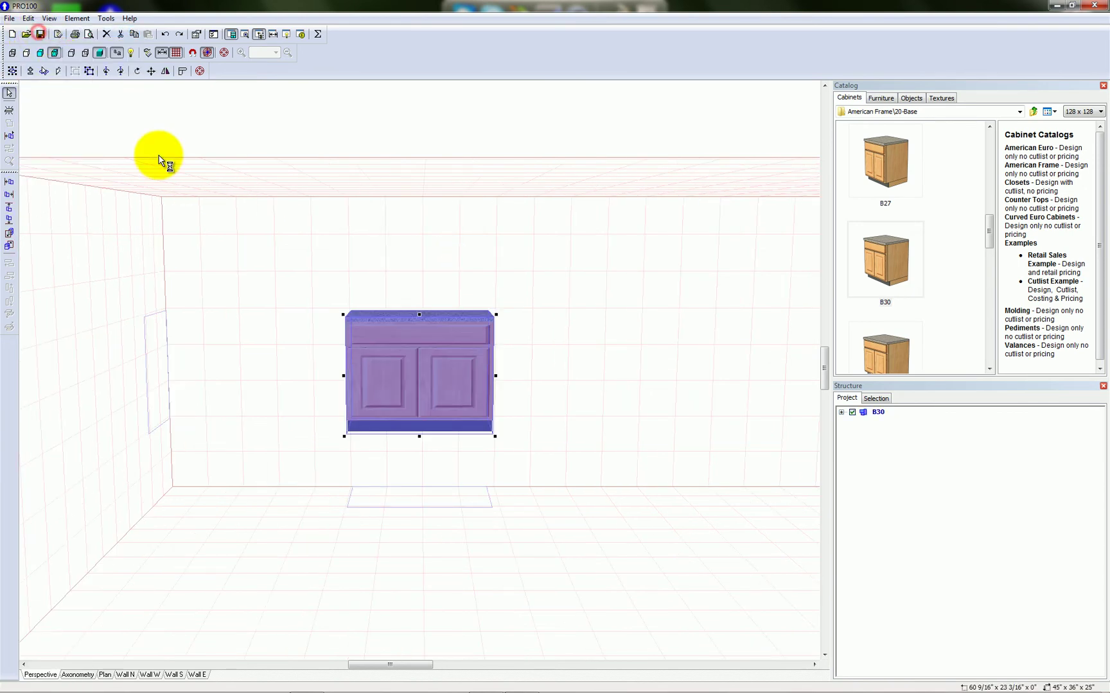
pyautogui.click(28, 18)
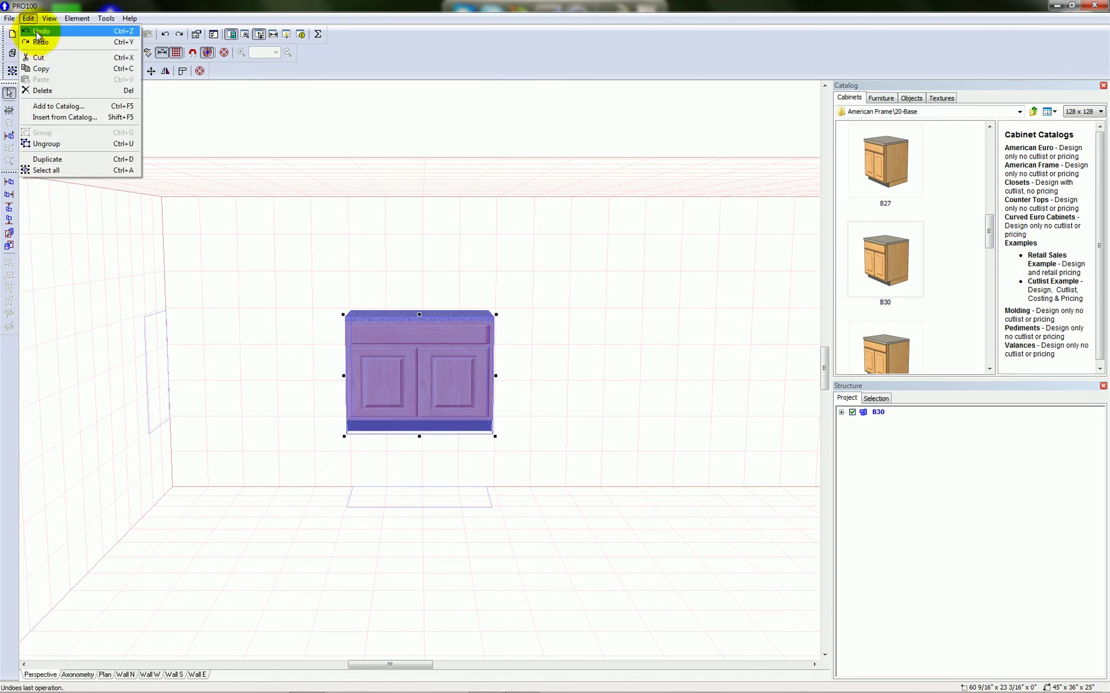
pyautogui.click(38, 32)
pyautogui.click(475, 267)
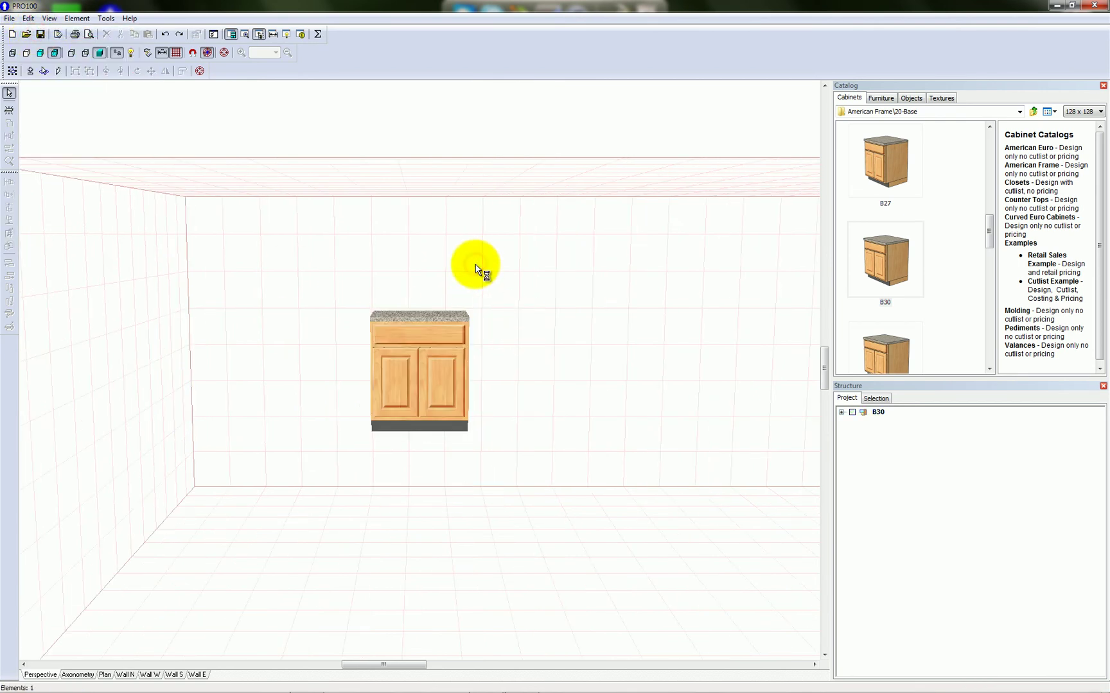
pyautogui.moveTo(475, 267); pyautogui.dragTo(436, 273, button='middle')
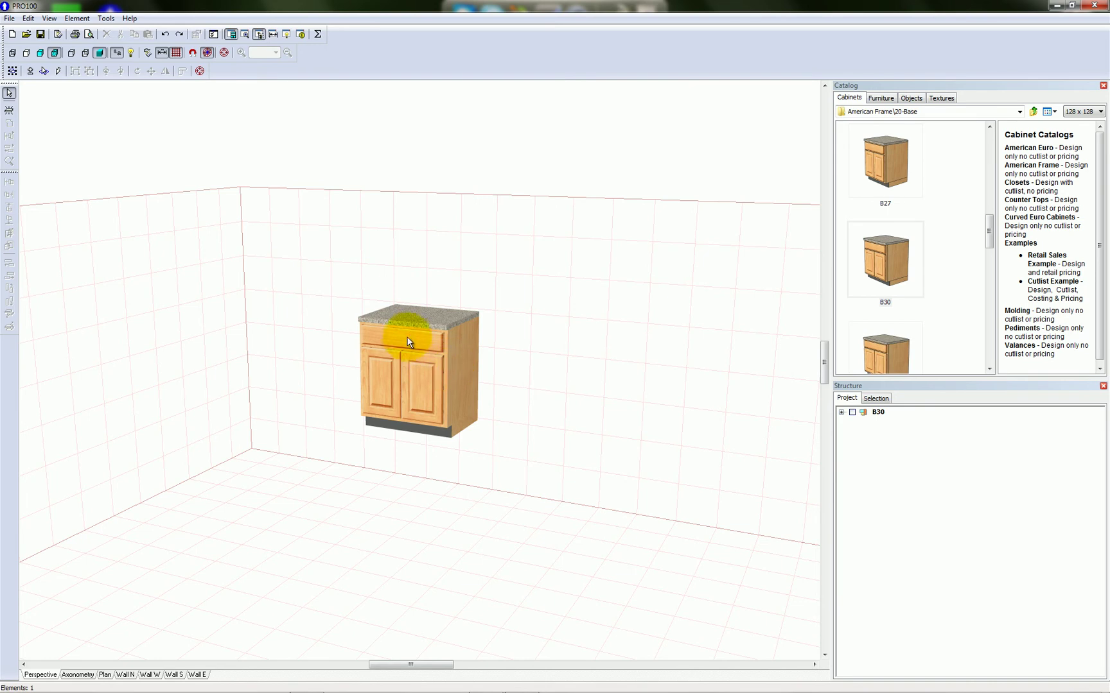
# - Expand B30 > Face Frame in the Structure list and select the 2" x 26" x 3/4" Top Rail
pyautogui.click(426, 321)
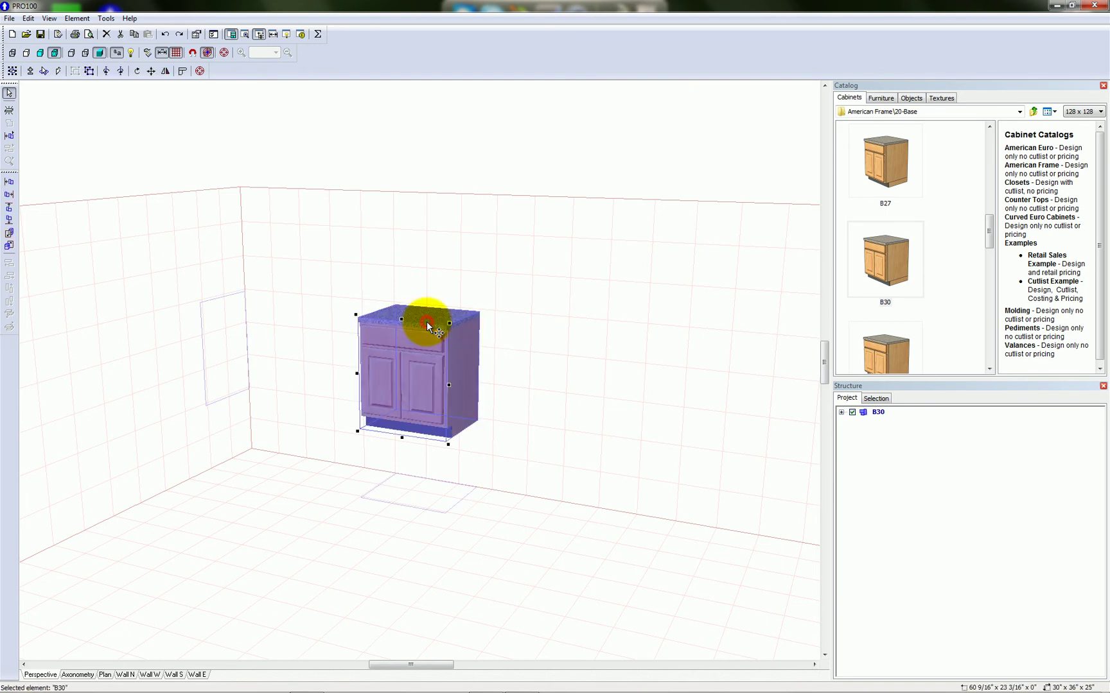
pyautogui.click(841, 413)
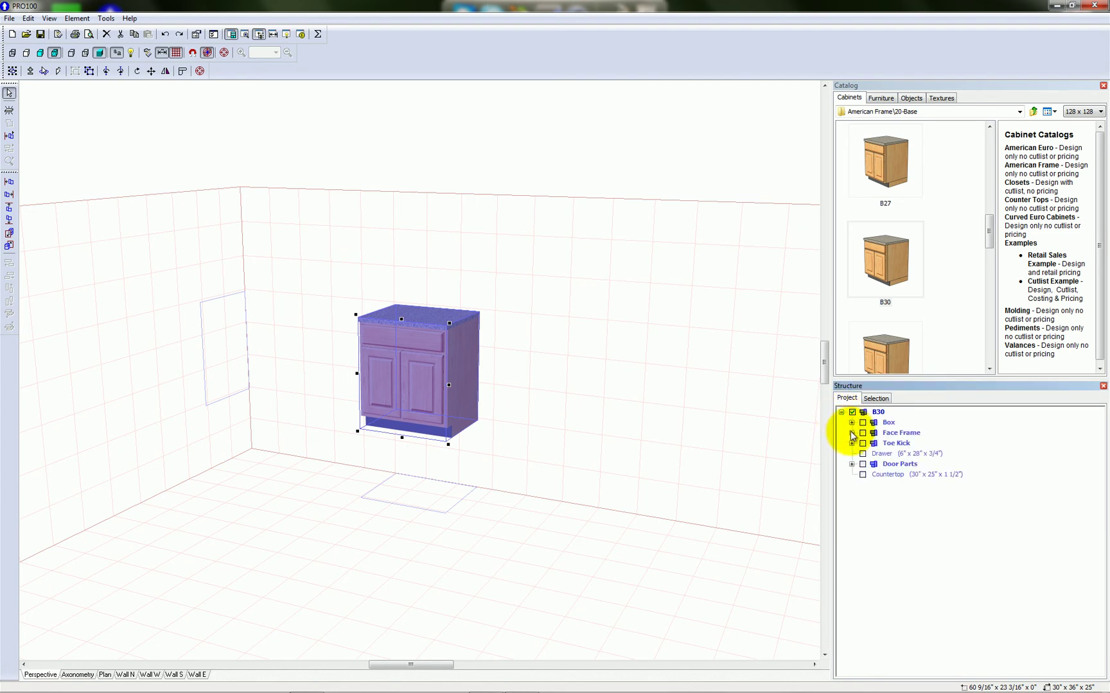
pyautogui.click(851, 433)
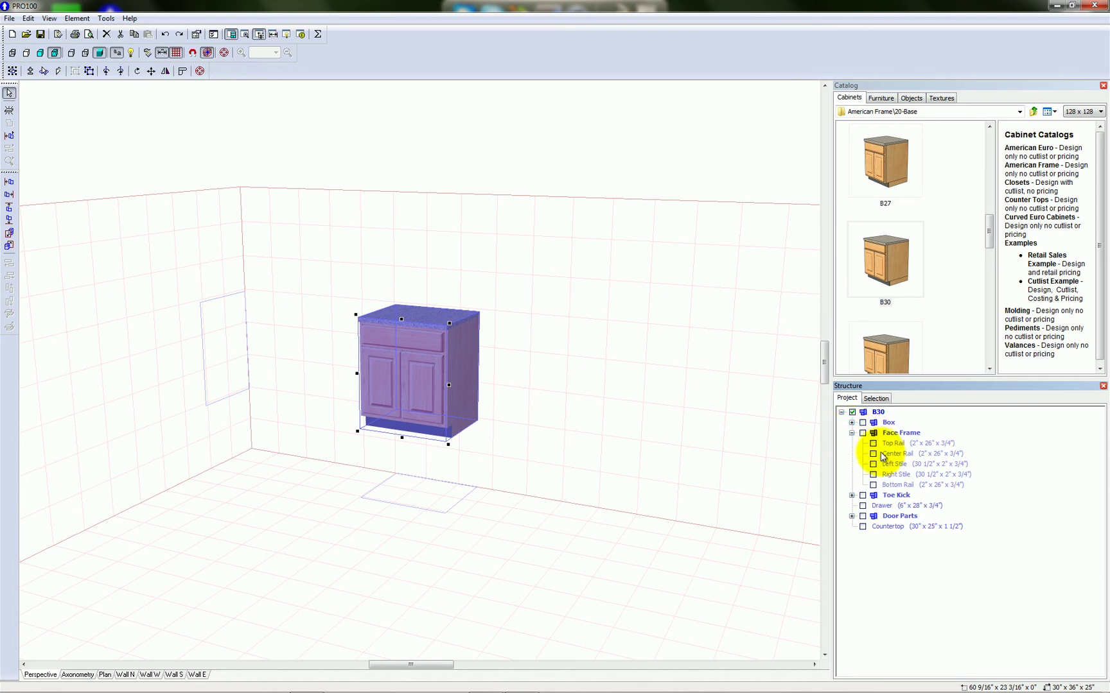
pyautogui.click(873, 445)
pyautogui.click(873, 444)
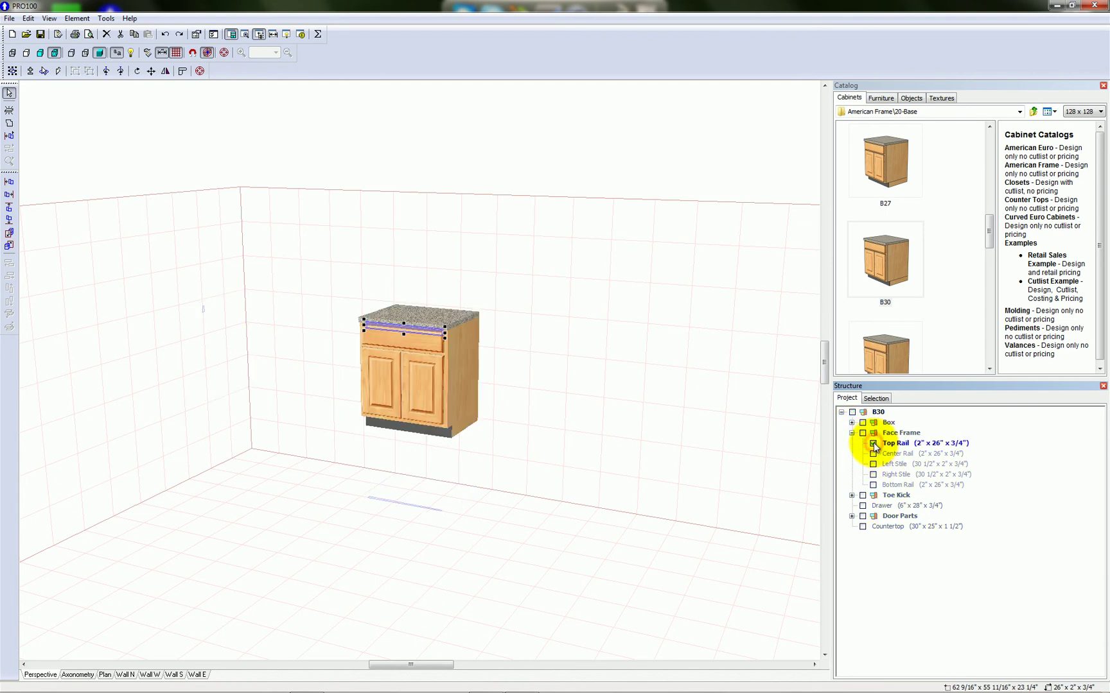
# - Tick the Width lock in the Top Rail's Dimensions dialog, then apply and confirm
pyautogui.rightClick(414, 330)
pyautogui.click(453, 356)
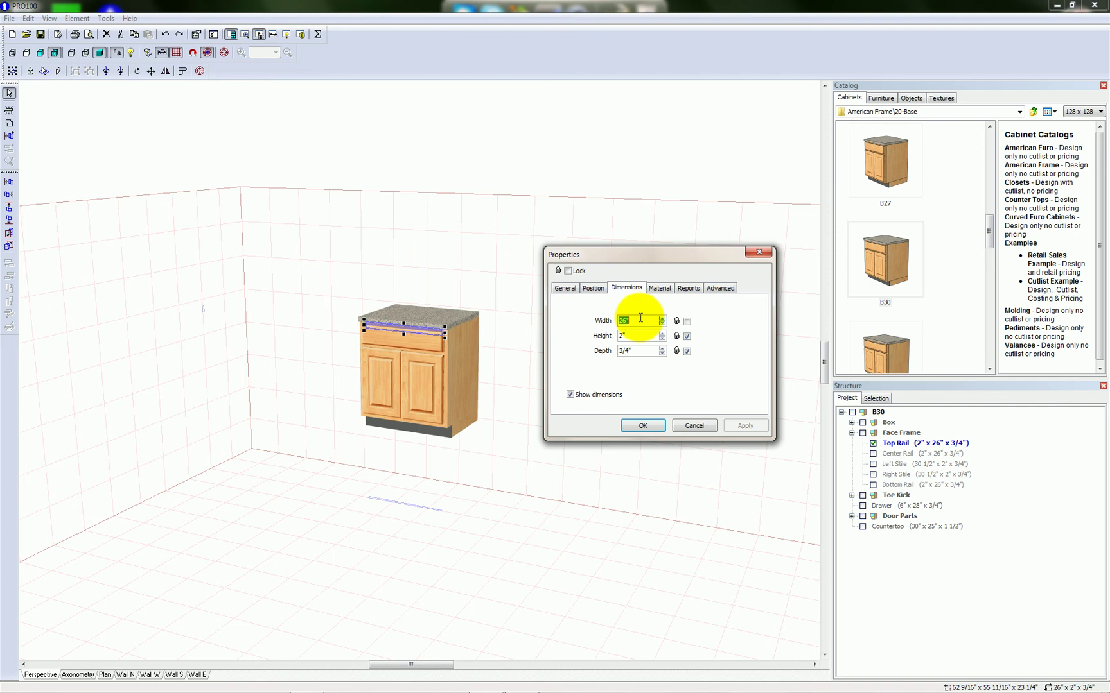
pyautogui.click(687, 321)
pyautogui.click(742, 425)
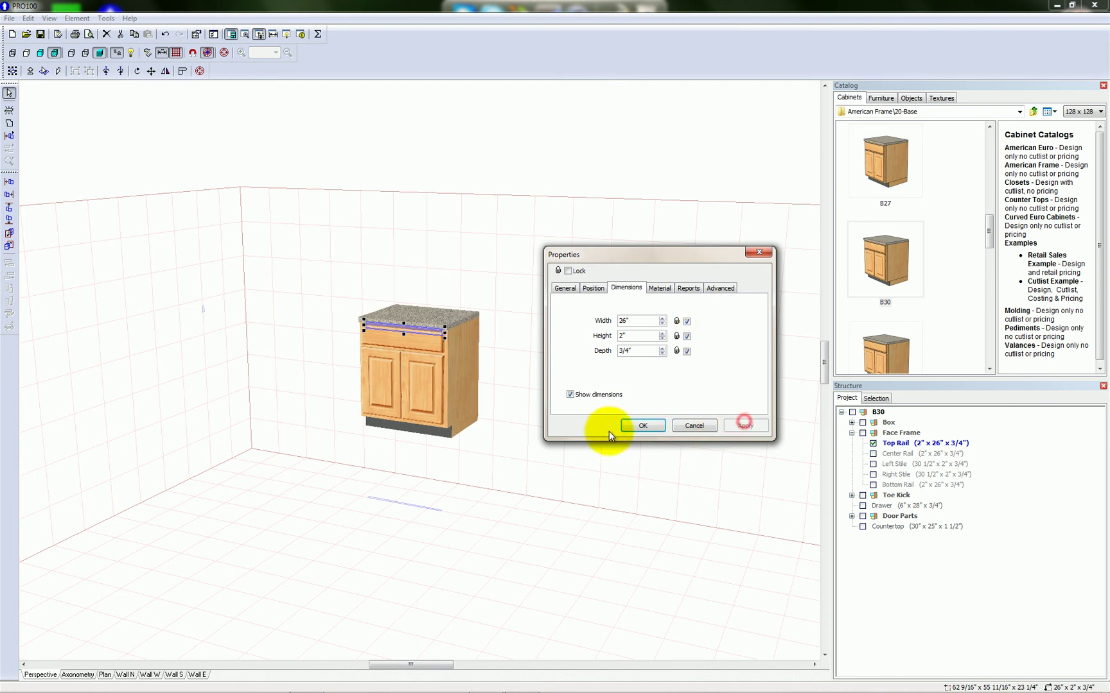
pyautogui.click(641, 426)
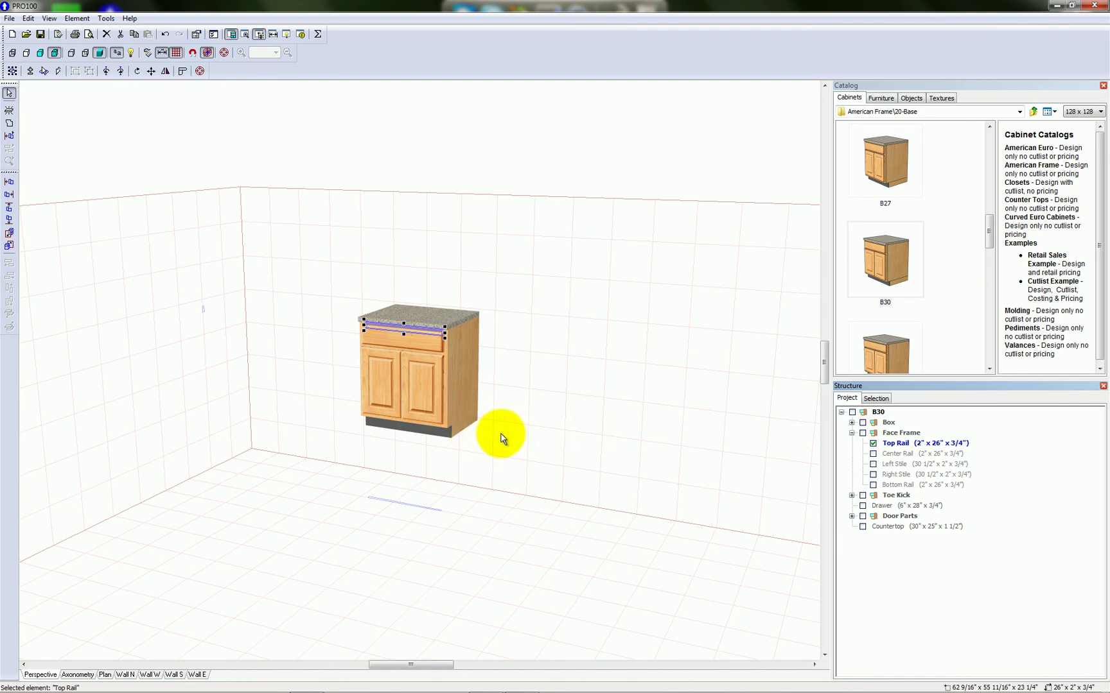
# - Deselect the Top Rail and select the whole 30" x 36" x 25" B30 cabinet
pyautogui.click(526, 379)
pyautogui.click(398, 373)
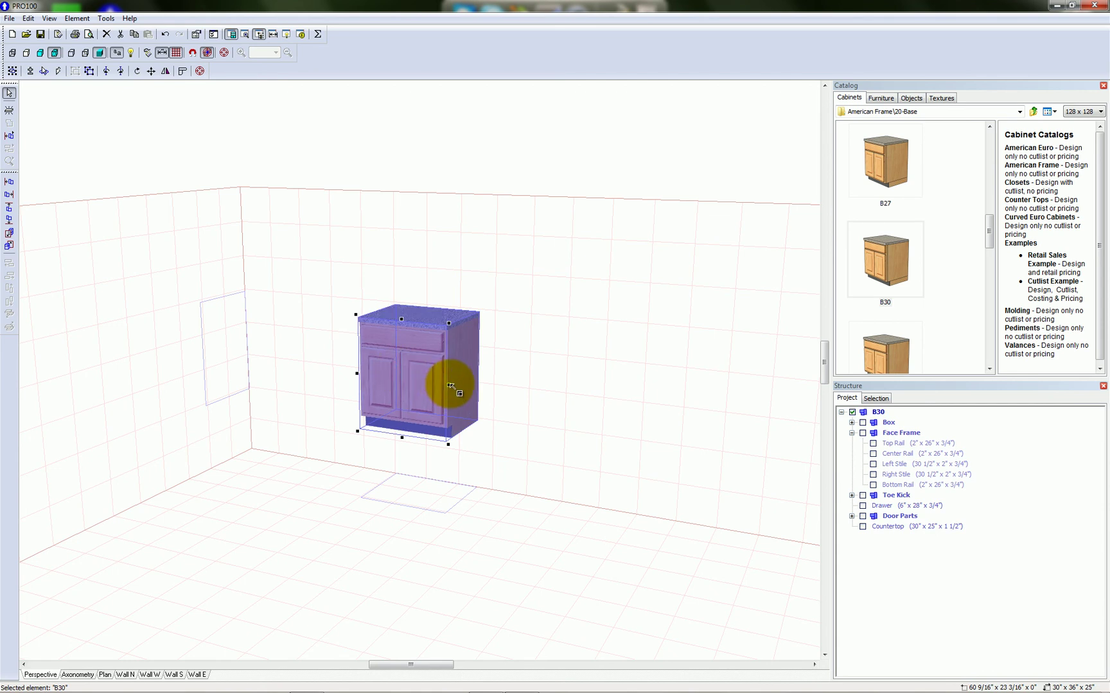
pyautogui.moveTo(450, 385)
pyautogui.mouseDown()
pyautogui.moveTo(515, 397)
pyautogui.moveTo(398, 383)
pyautogui.moveTo(517, 403)
pyautogui.moveTo(444, 399)
pyautogui.mouseUp()
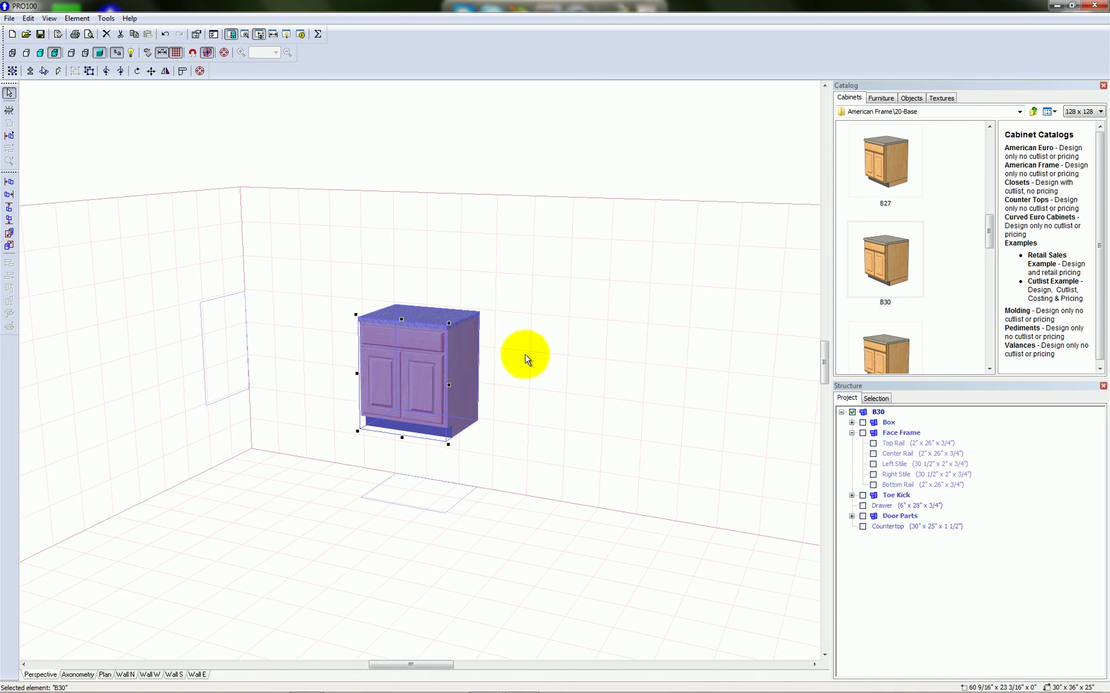
# - Drag the B30 cabinet's top handle to stretch it to about 48 5/16" tall
pyautogui.click(545, 337)
pyautogui.click(416, 350)
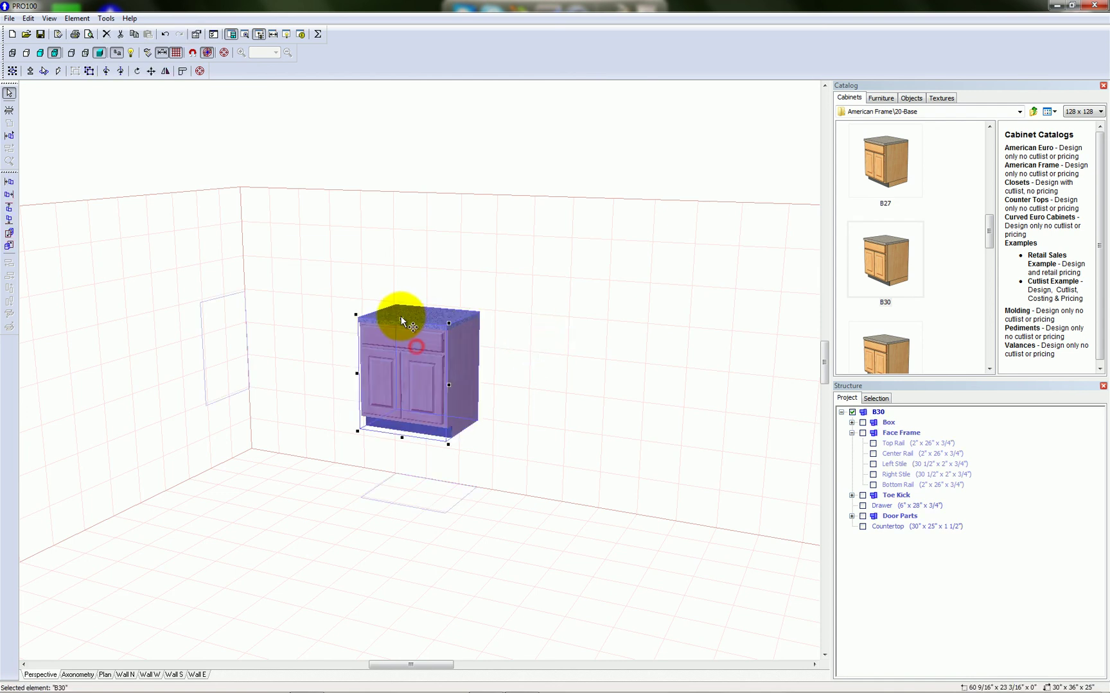
pyautogui.moveTo(402, 316); pyautogui.dragTo(470, 302)
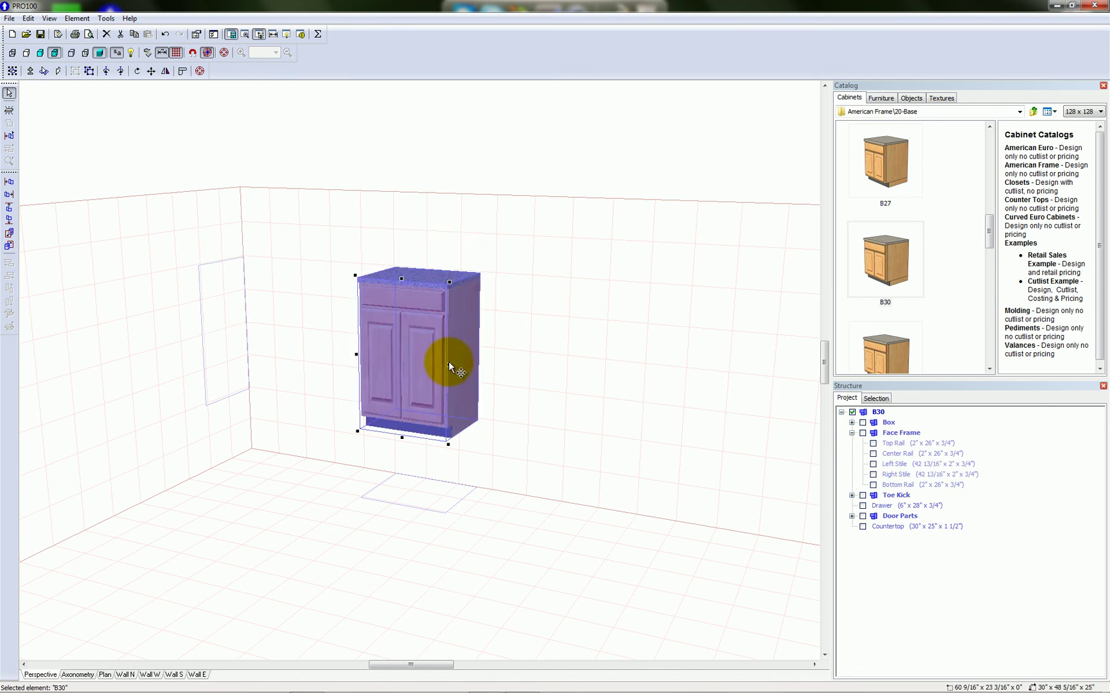
pyautogui.moveTo(449, 363); pyautogui.dragTo(654, 363)
pyautogui.click(654, 364)
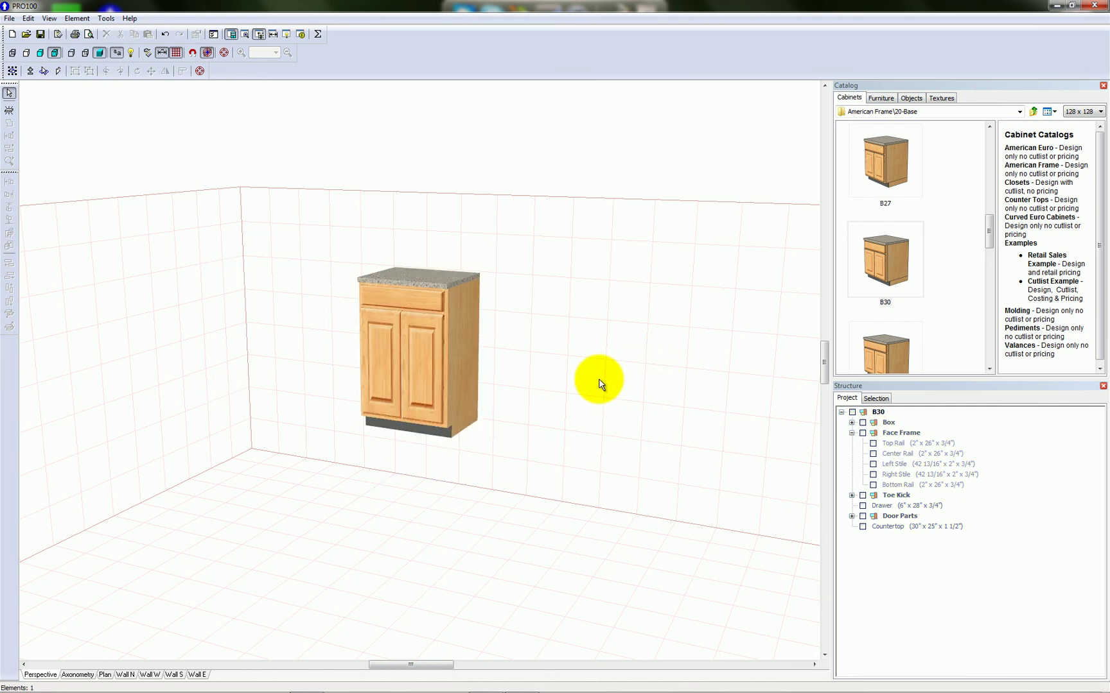
# - Undo twice via Edit > Undo to restore the original 36" height
pyautogui.click(29, 18)
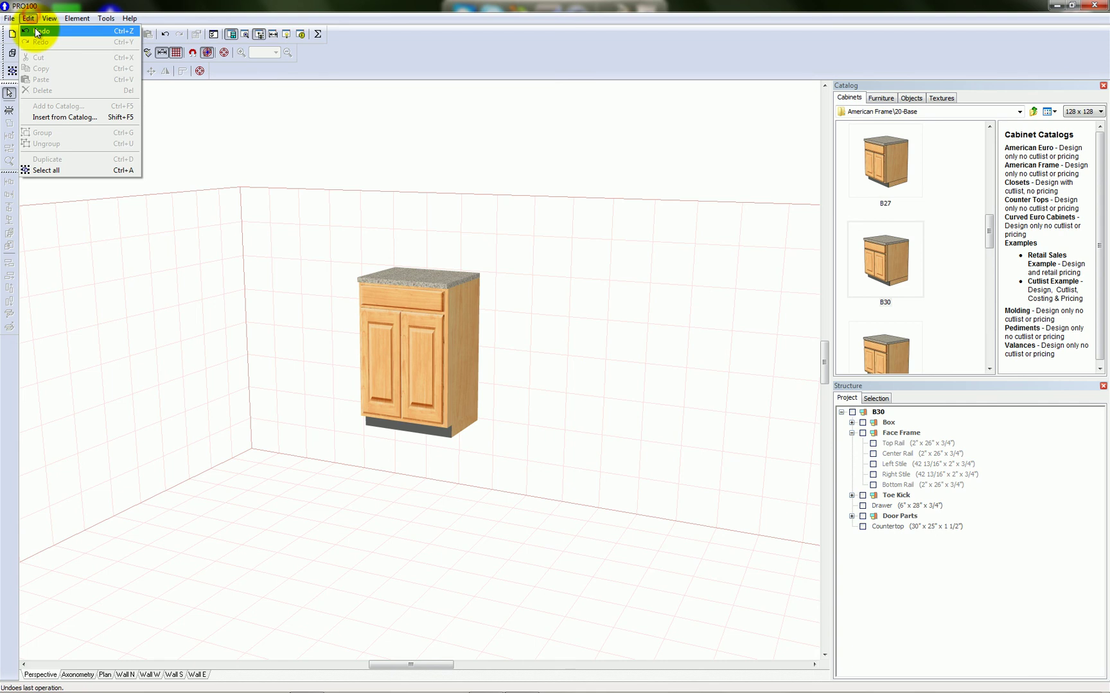
pyautogui.click(35, 31)
pyautogui.click(28, 18)
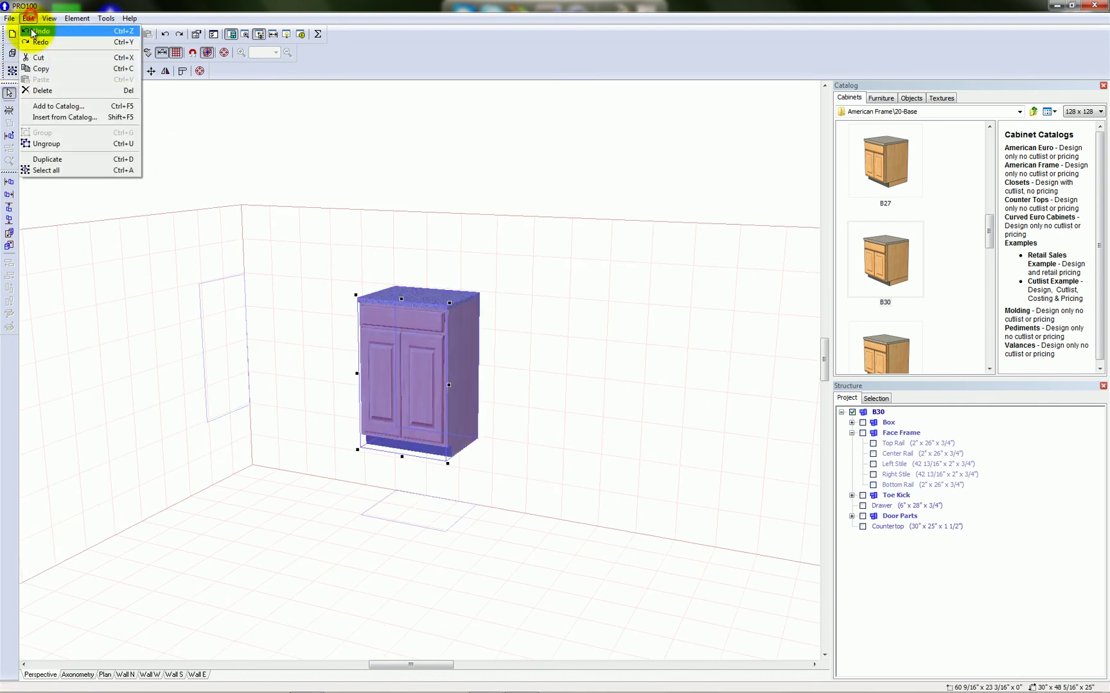
pyautogui.click(33, 31)
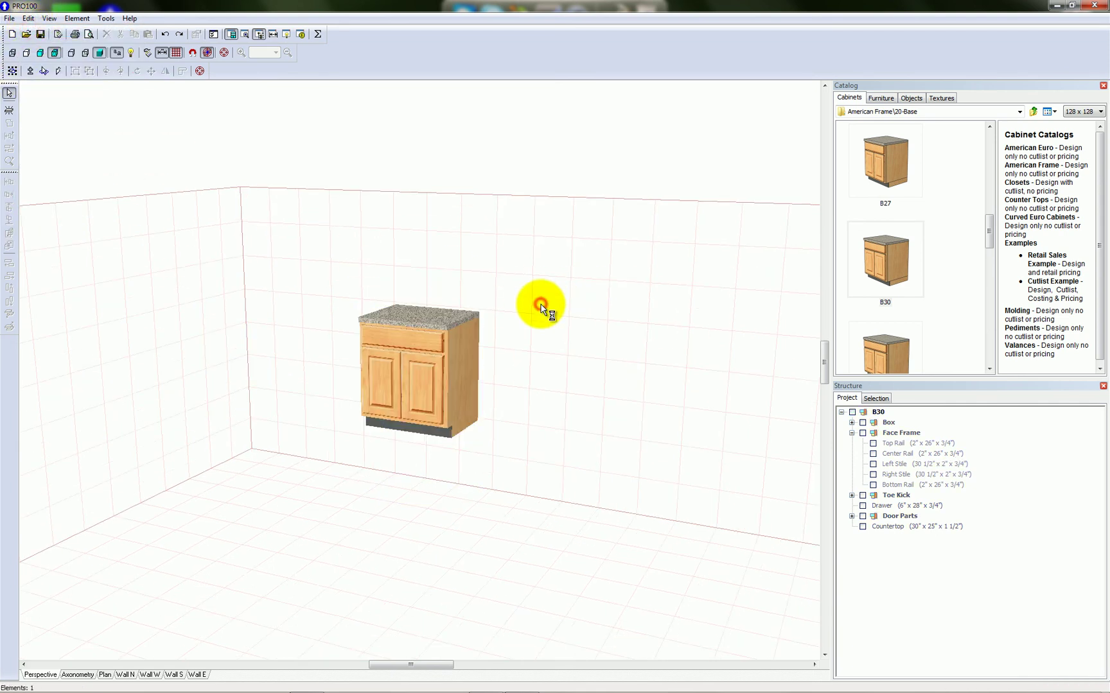